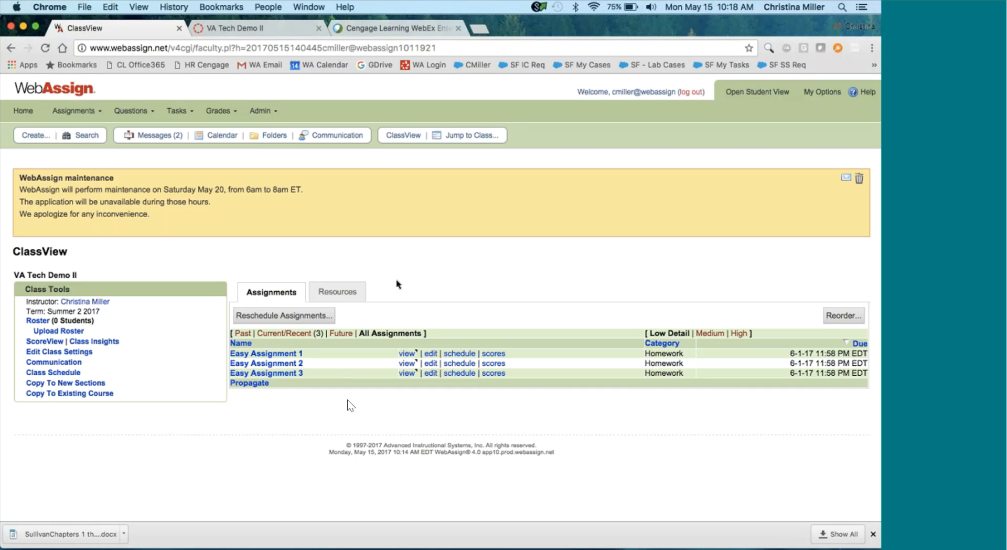
Step: Switch to the Canvas course to view its list of people, and return to the WebAssign class
left_click(231, 29)
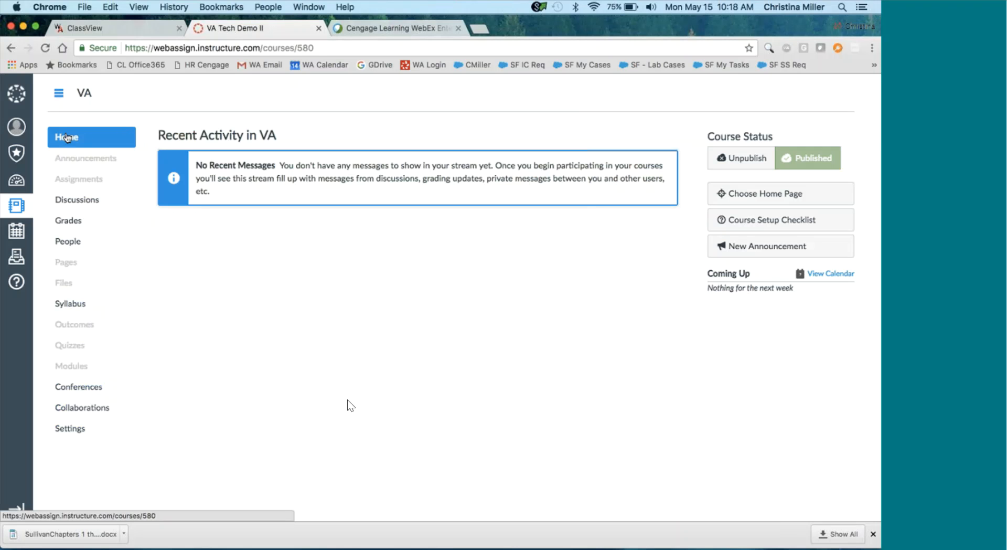
left_click(68, 244)
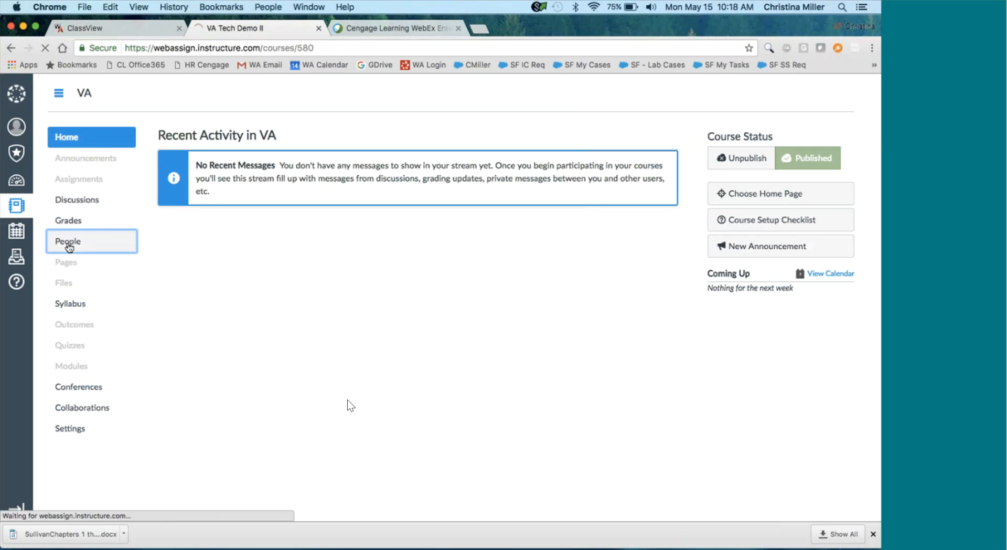
left_click(128, 24)
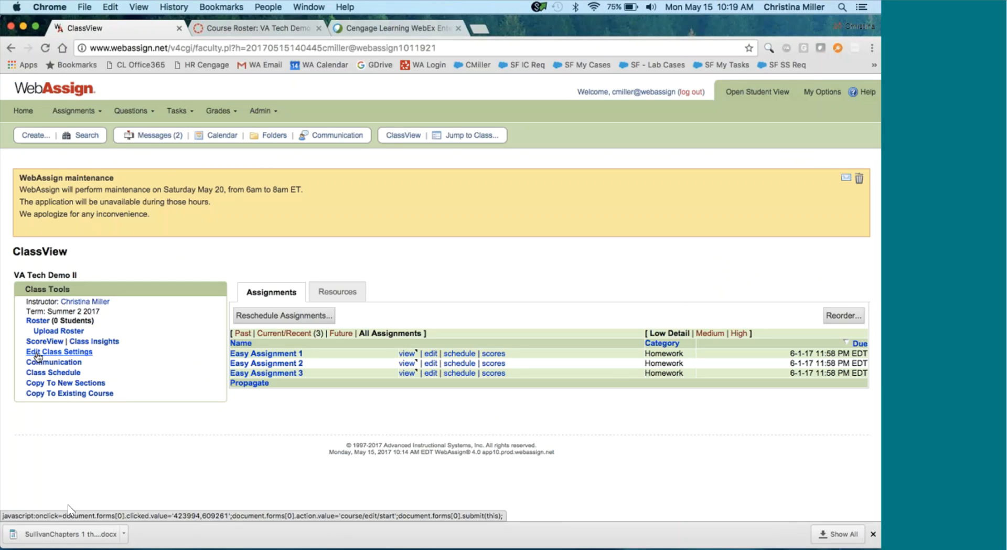
Step: Open the class's LMS integration settings and choose Advanced Integration
left_click(36, 354)
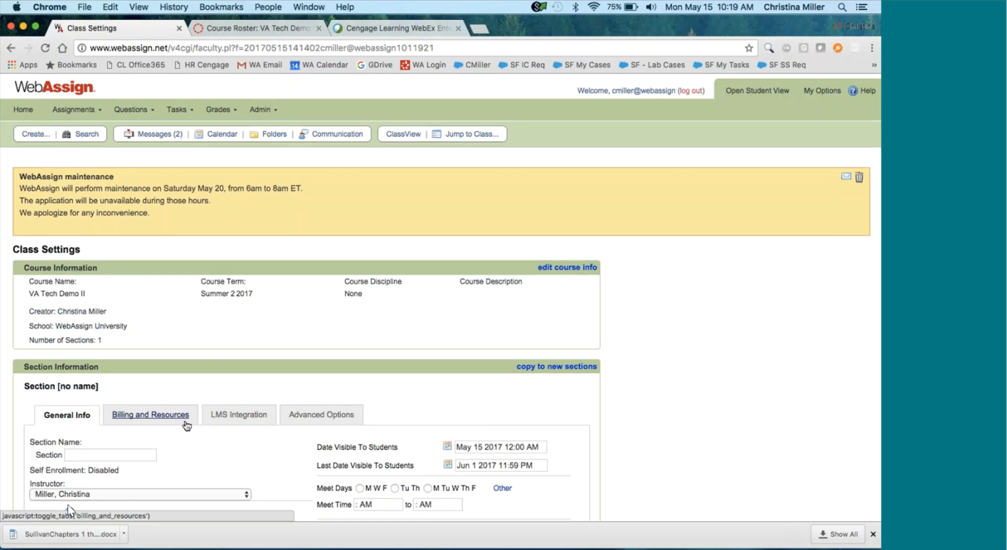
scroll(186, 425, "down", 3)
left_click(238, 325)
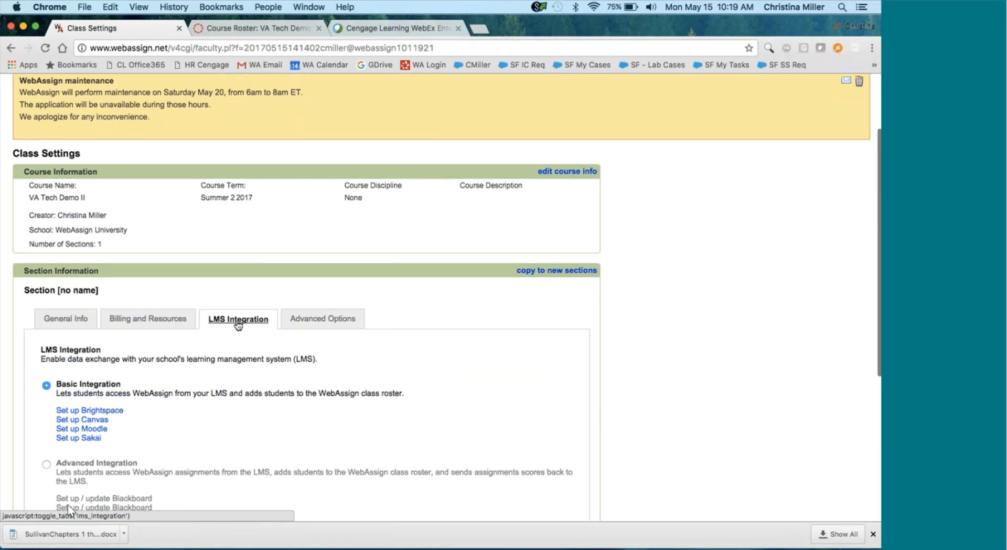
scroll(217, 388, "down", 3)
scroll(217, 387, "down", 1)
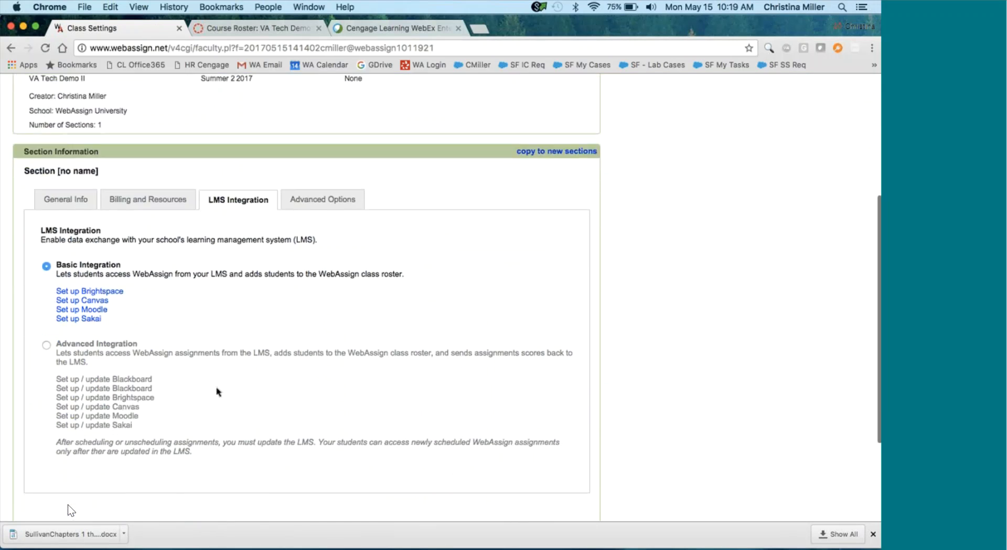
left_click_drag(121, 261, 56, 262)
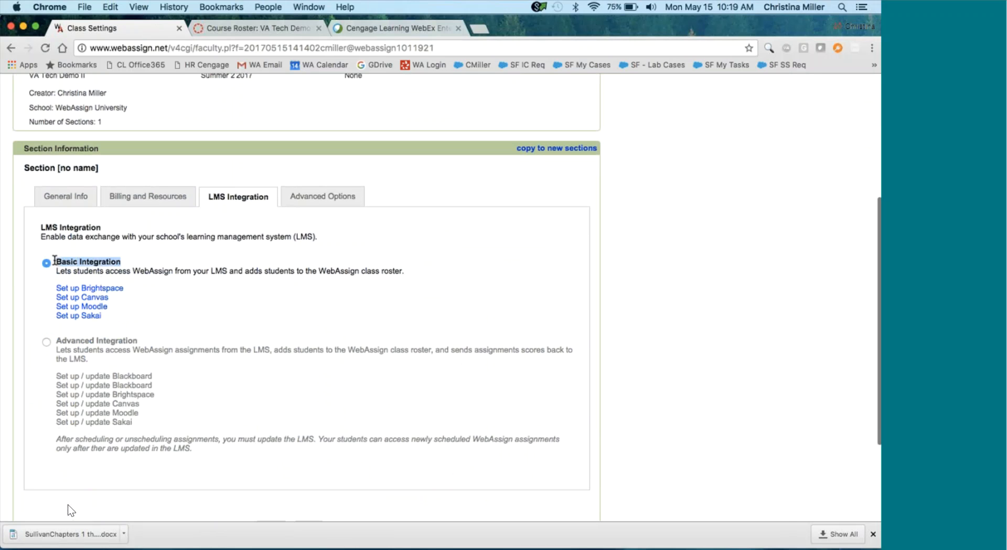
left_click(46, 342)
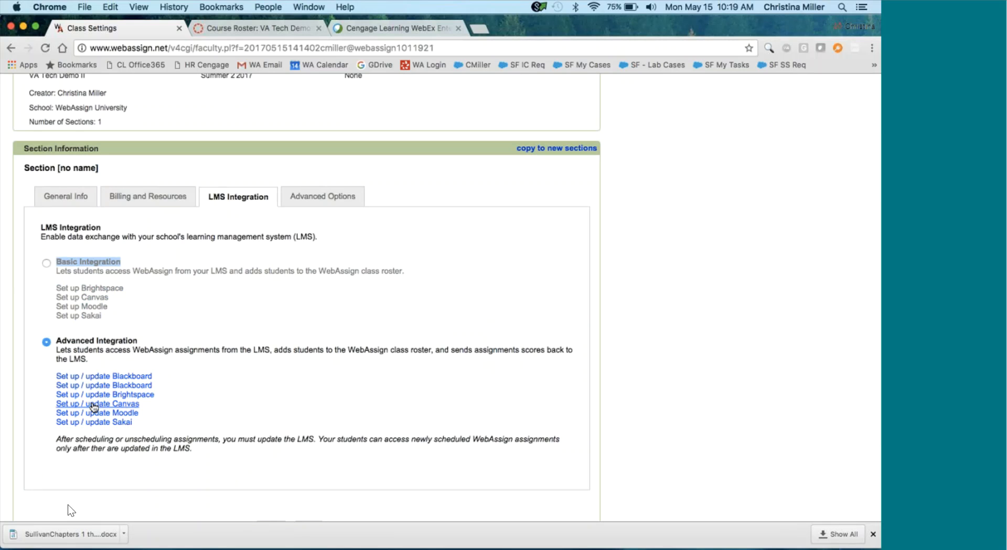
Step: Download the section's WebAssign assignment data from the advanced Canvas setup instructions and copy the cartridge file to the desktop
left_click(97, 405)
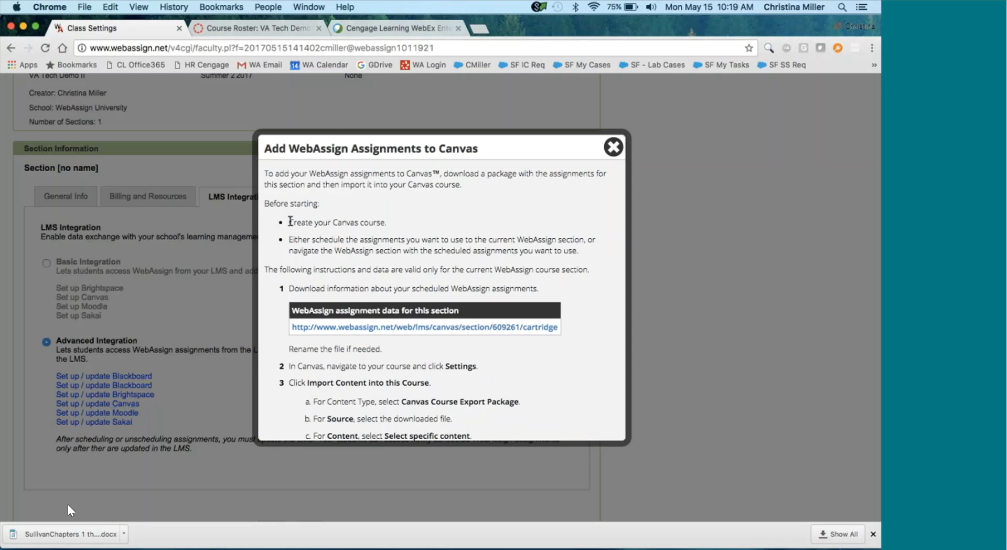
left_click_drag(290, 224, 426, 222)
left_click_drag(288, 239, 505, 256)
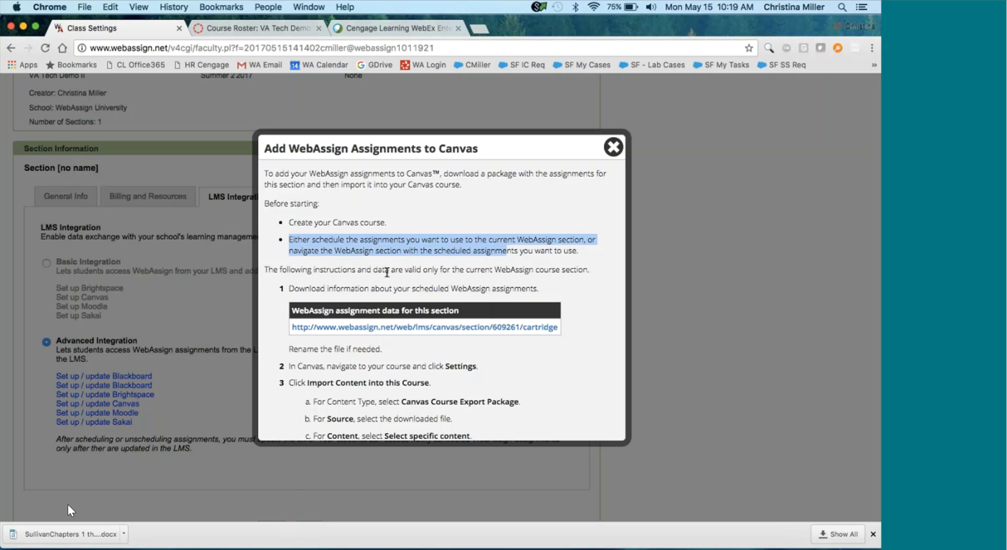
scroll(387, 271, "down", 3)
scroll(388, 272, "down", 2)
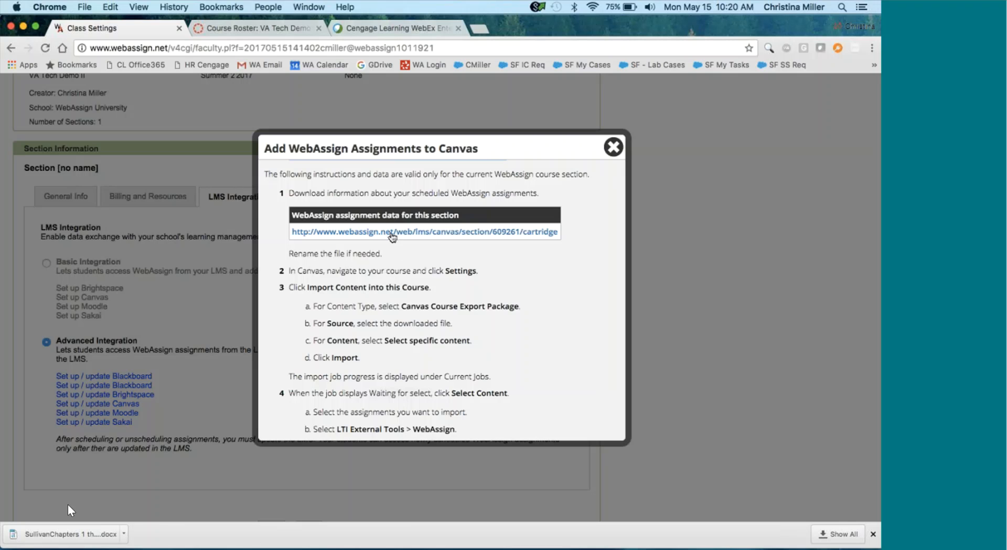
left_click(390, 236)
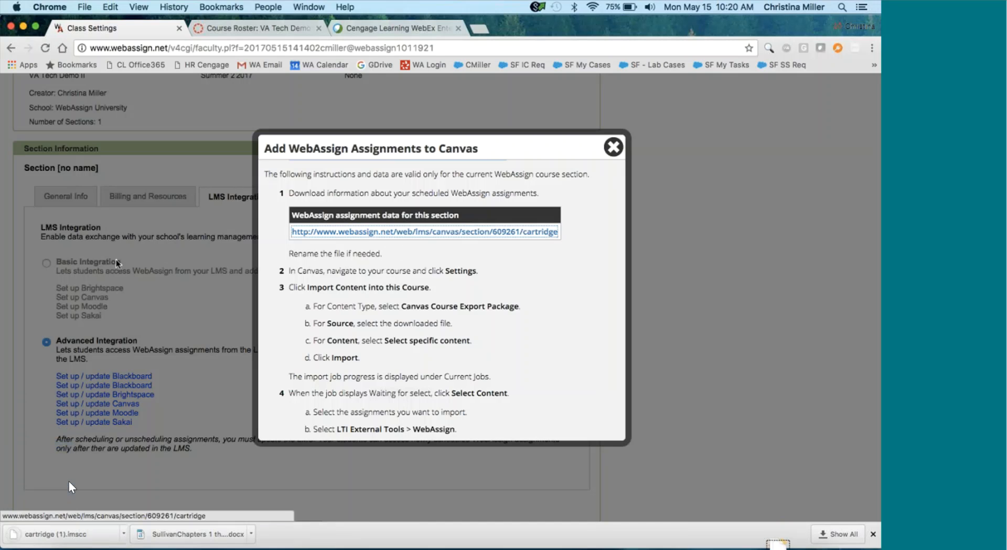
left_click_drag(1, 546, 84, 410)
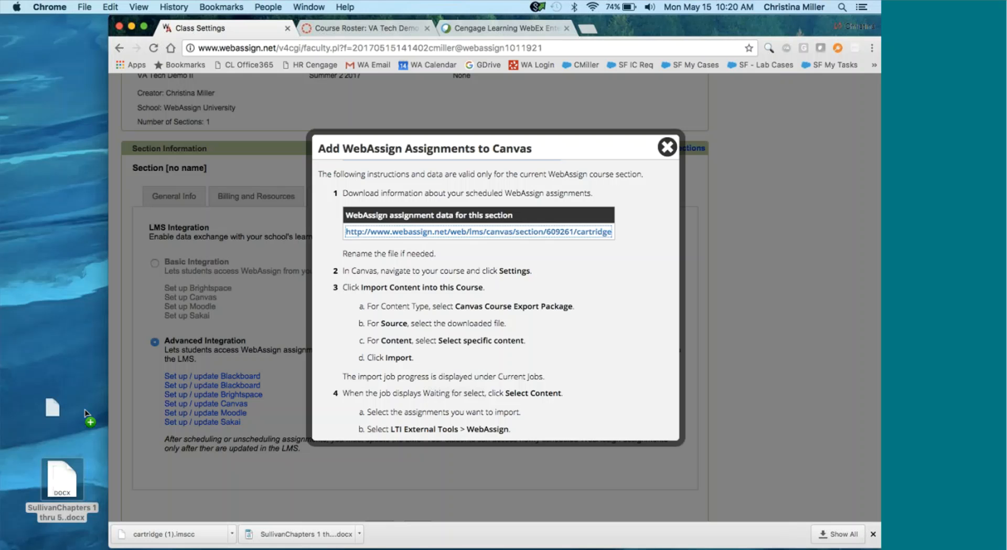
left_click_drag(80, 404, 1, 408)
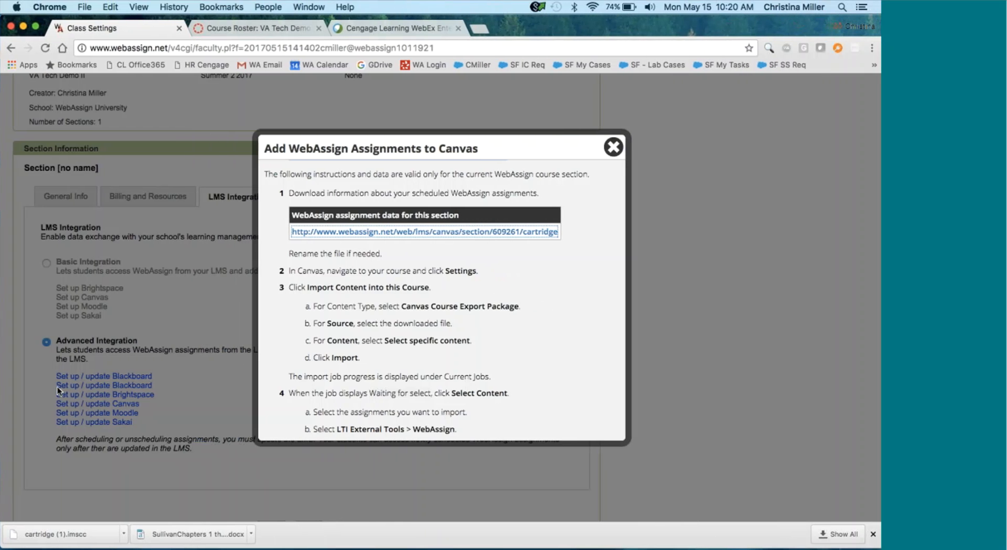
Step: Switch to the Canvas course and open the page for importing content into it from the course settings
scroll(367, 357, "down", 5)
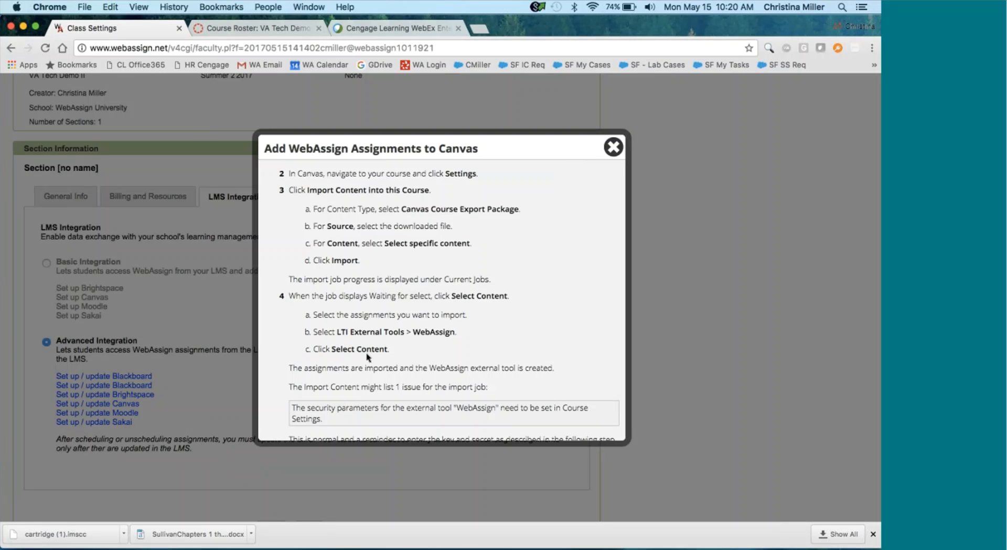
left_click(237, 29)
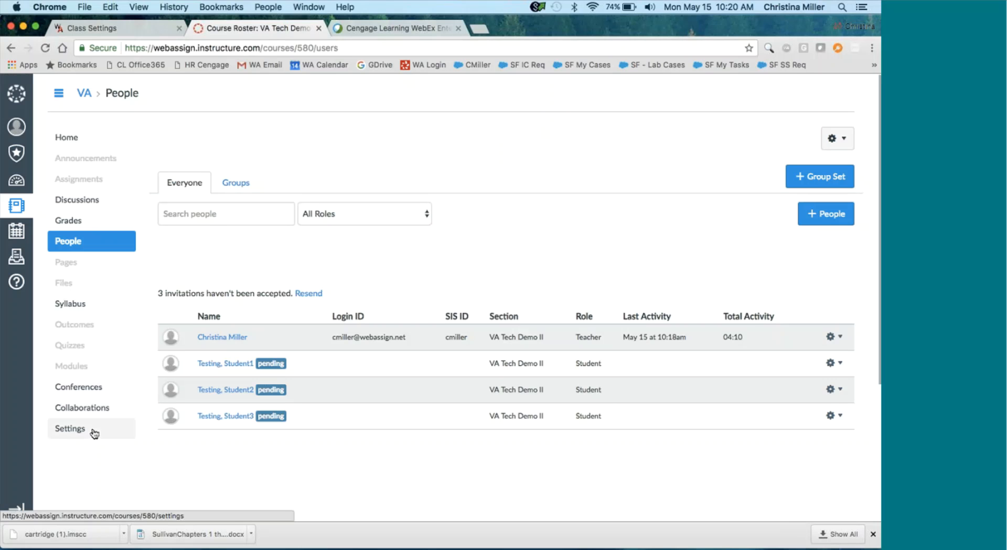
left_click(70, 428)
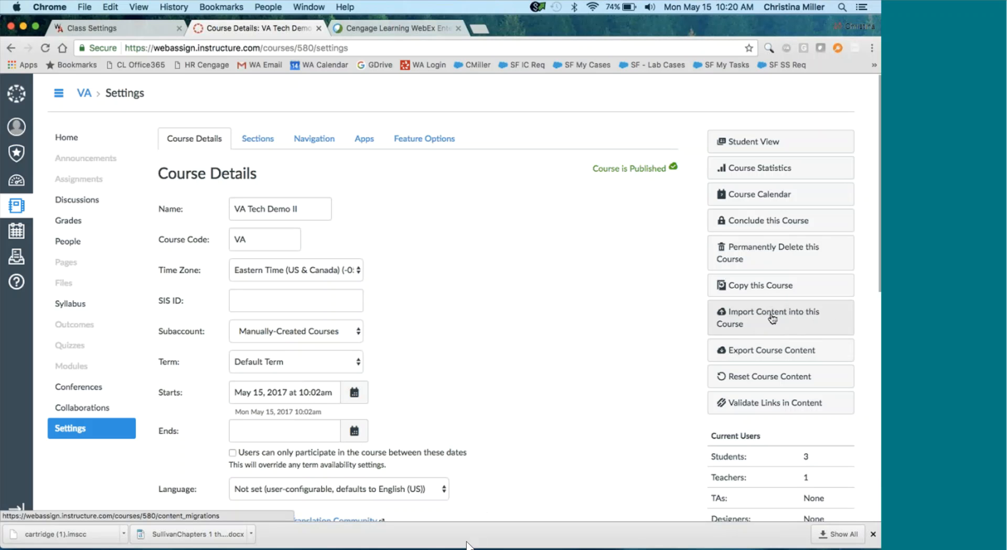
mouse_move(470, 546)
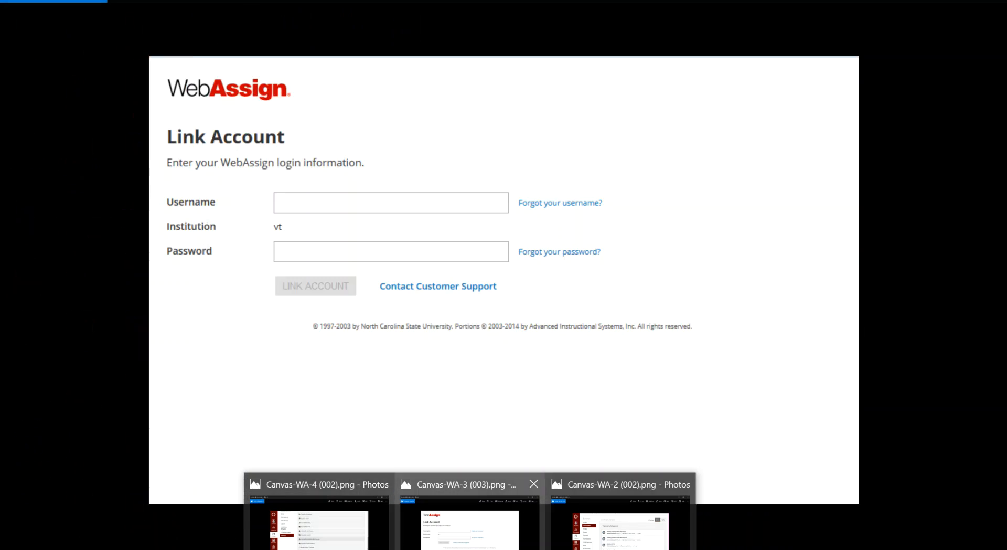
mouse_move(357, 538)
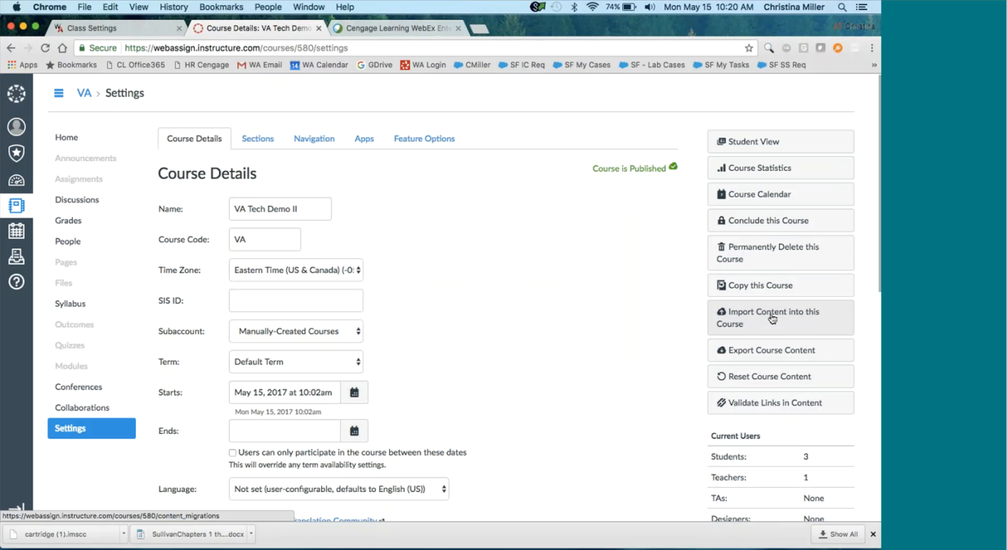
left_click(771, 318)
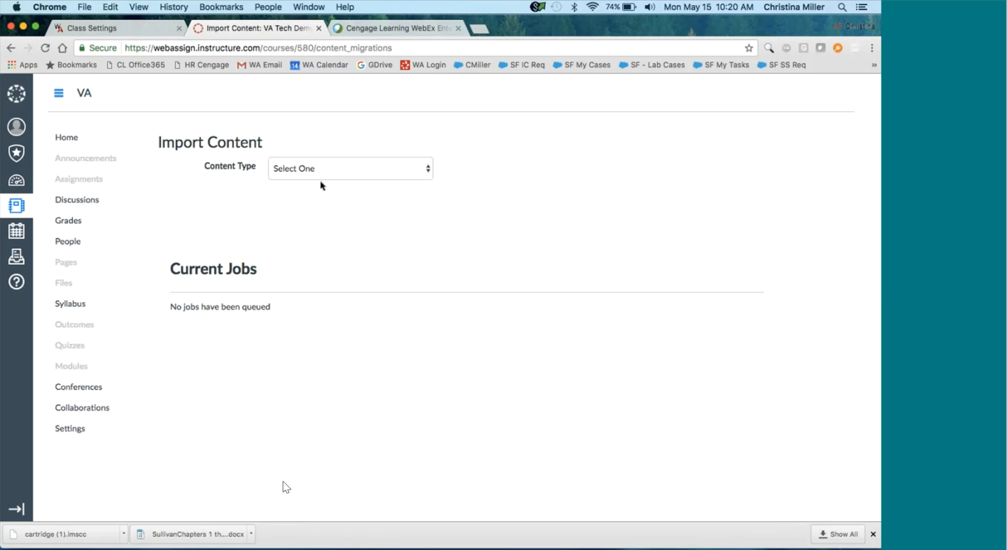
Step: Import cartridge (1).imscc as a Canvas Course Export Package, with the option to select specific content
left_click(299, 169)
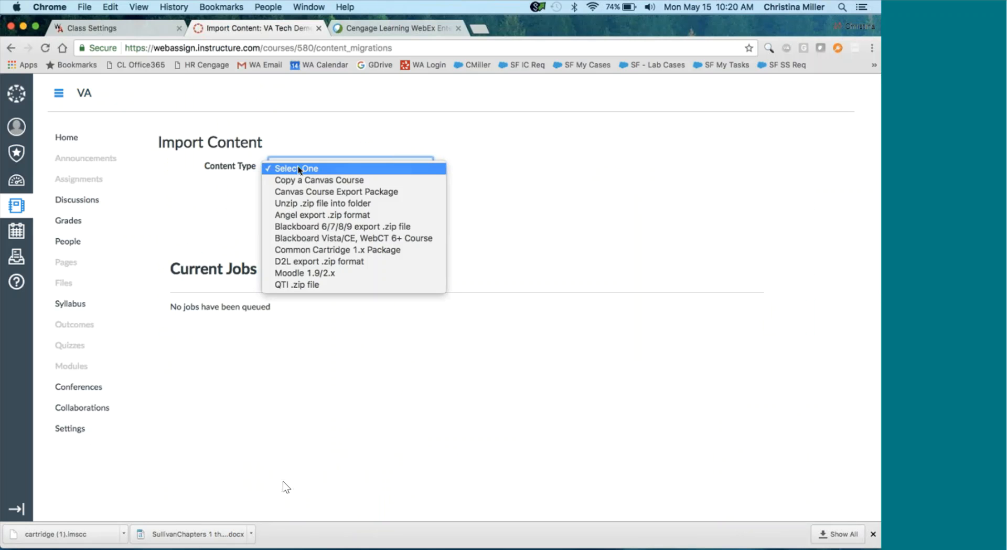
left_click(305, 192)
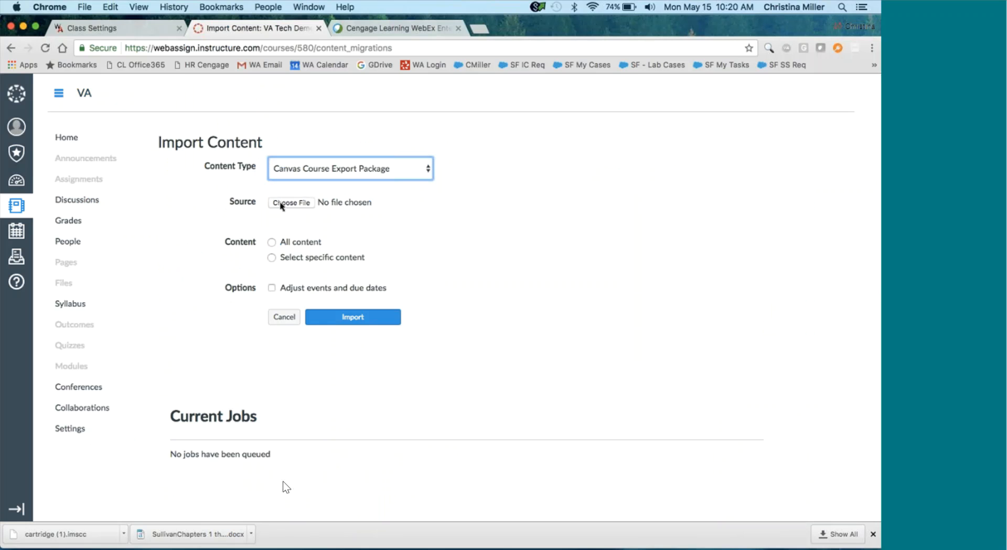
left_click(291, 205)
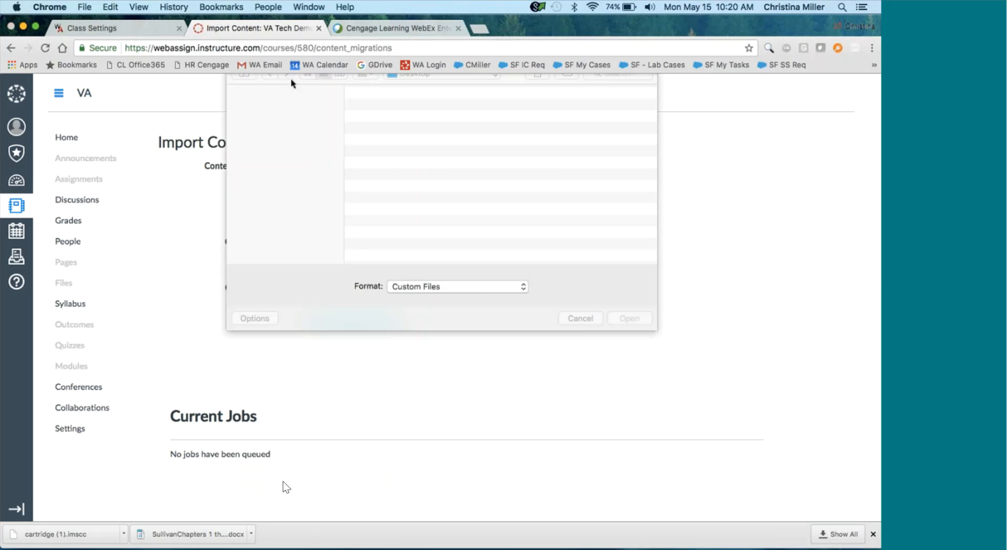
double_click(406, 118)
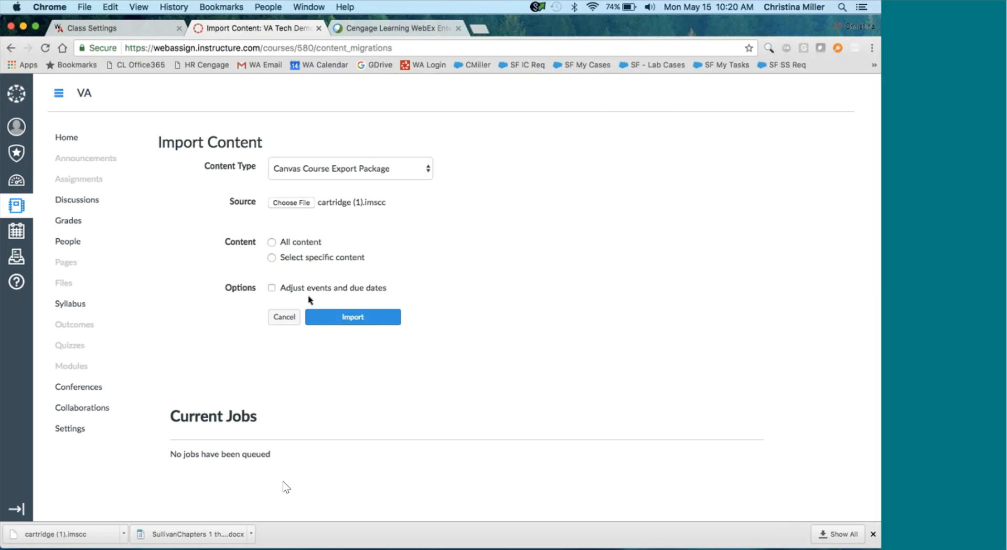
left_click(273, 259)
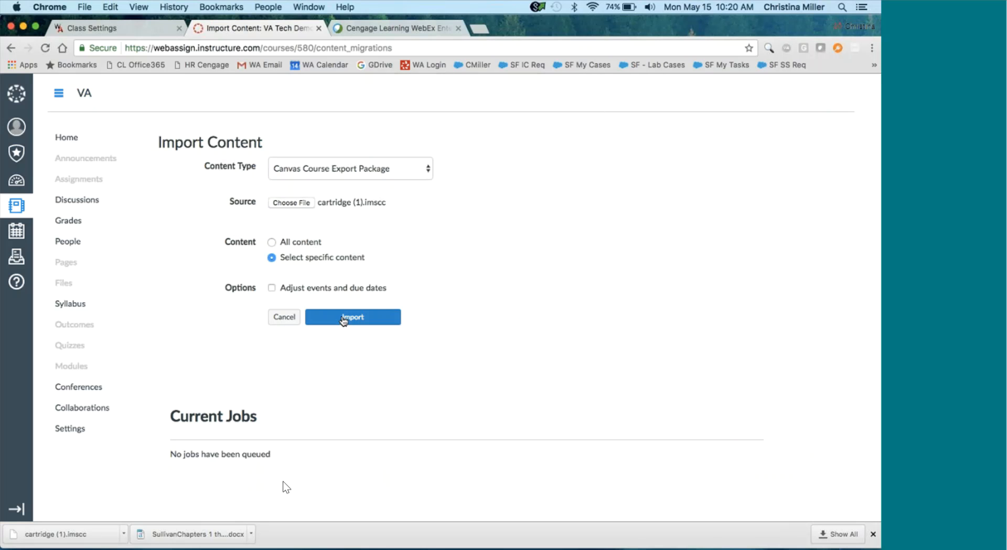
left_click(343, 318)
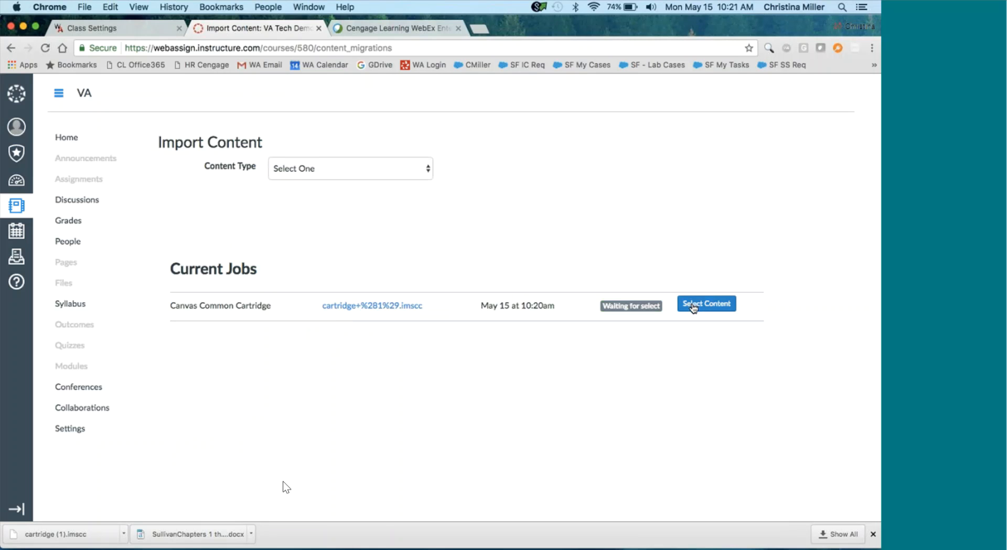
Step: Select all Assignments and External Tools as the content for the waiting import job, and show the job's issues
left_click(703, 305)
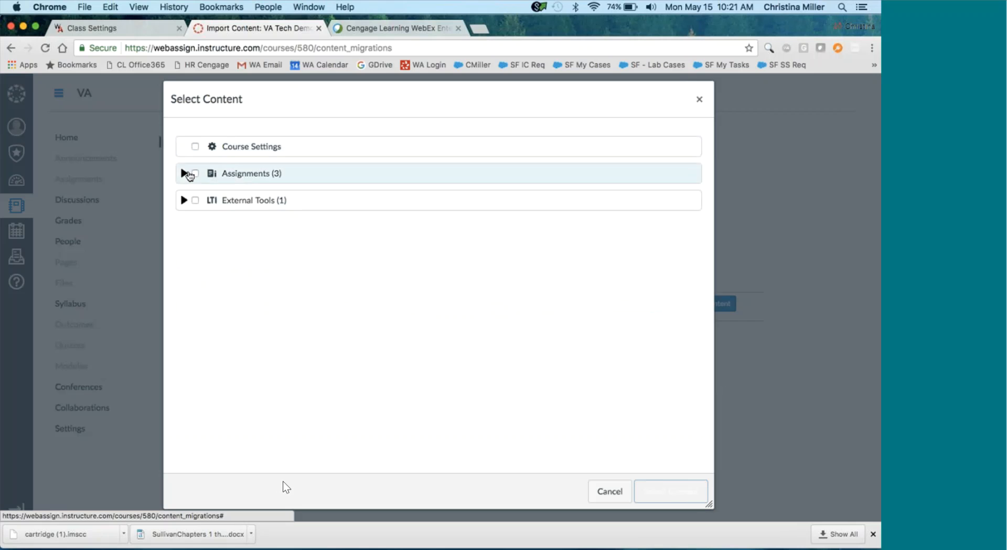
left_click(185, 173)
left_click(195, 174)
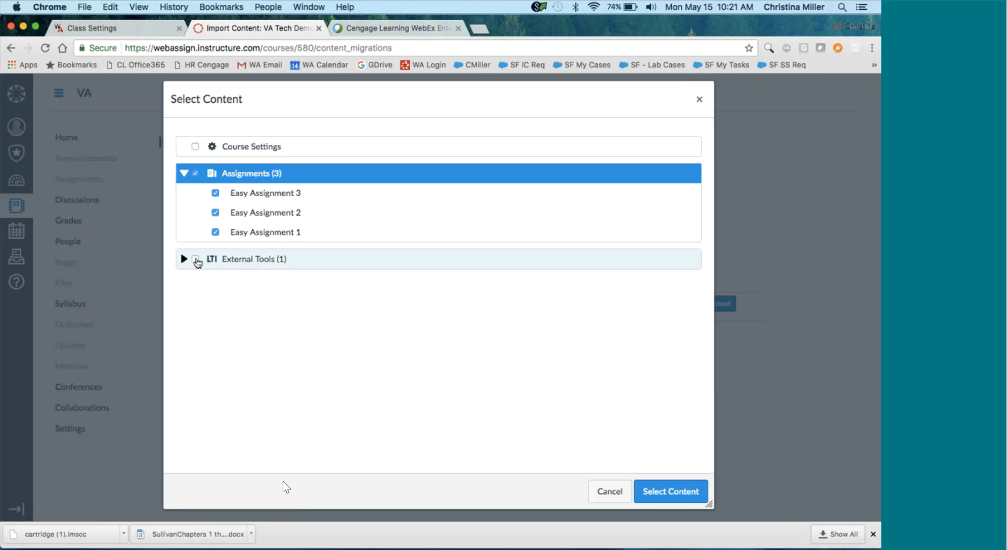
left_click(195, 259)
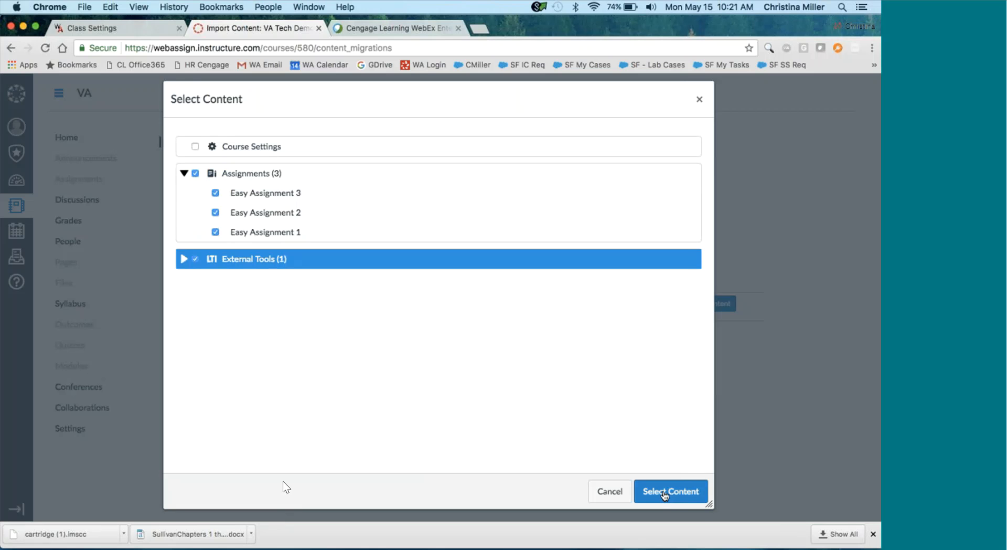
left_click(663, 492)
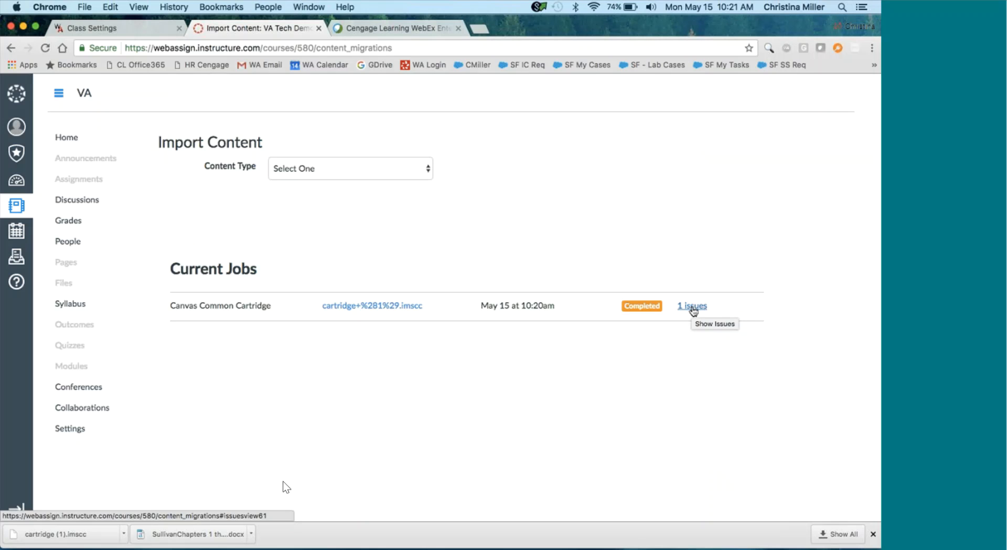
left_click(693, 309)
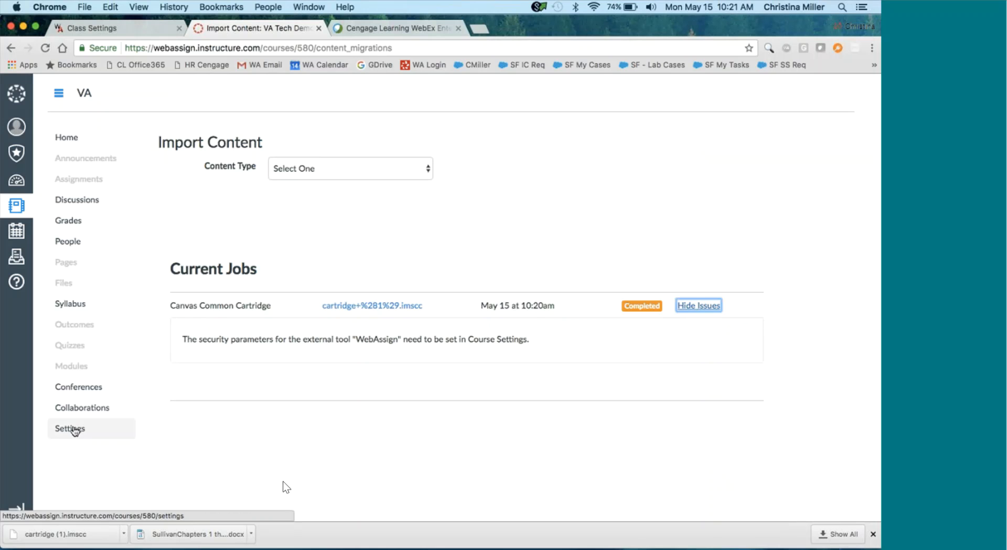
Step: Open the WebAssign app for editing from the external app configurations in the Canvas course settings
left_click(72, 429)
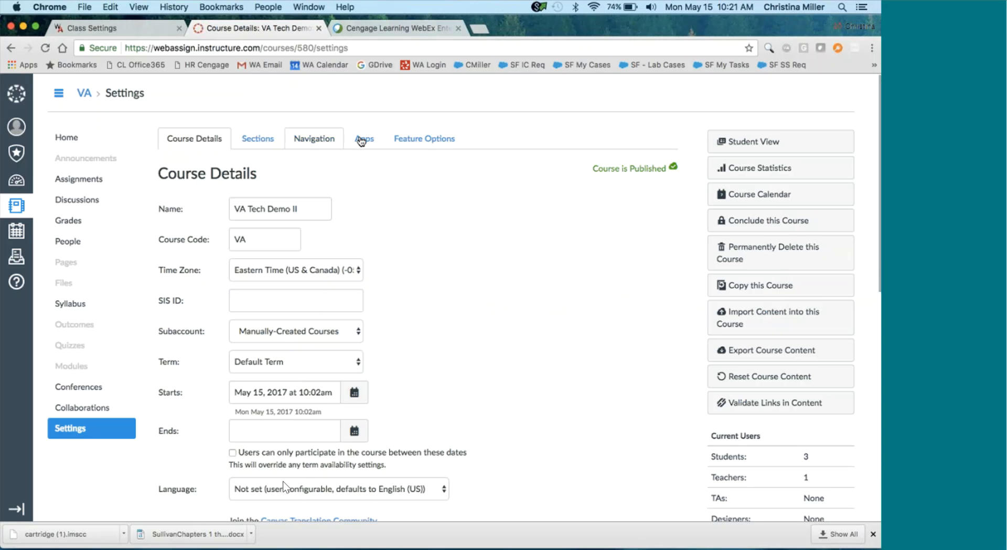
left_click(365, 140)
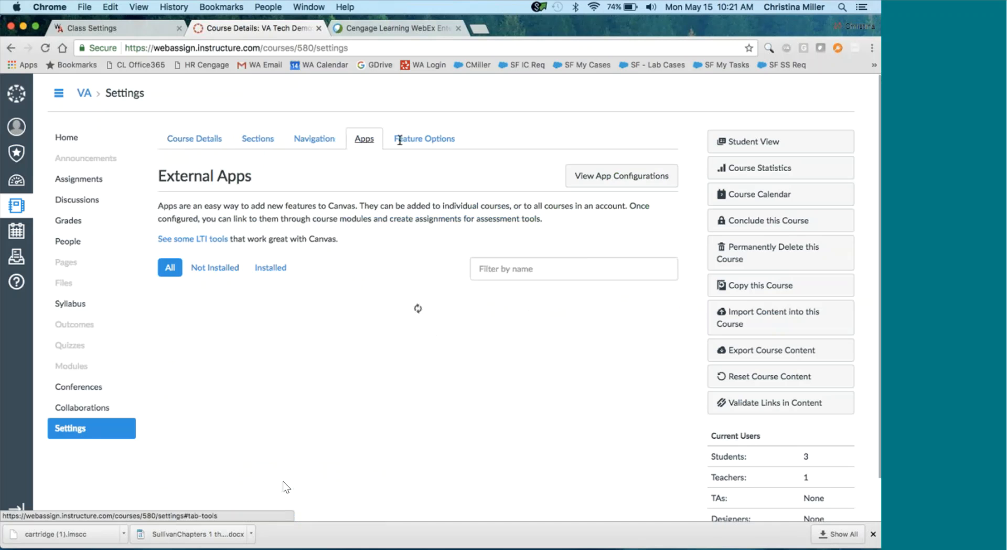
left_click(610, 180)
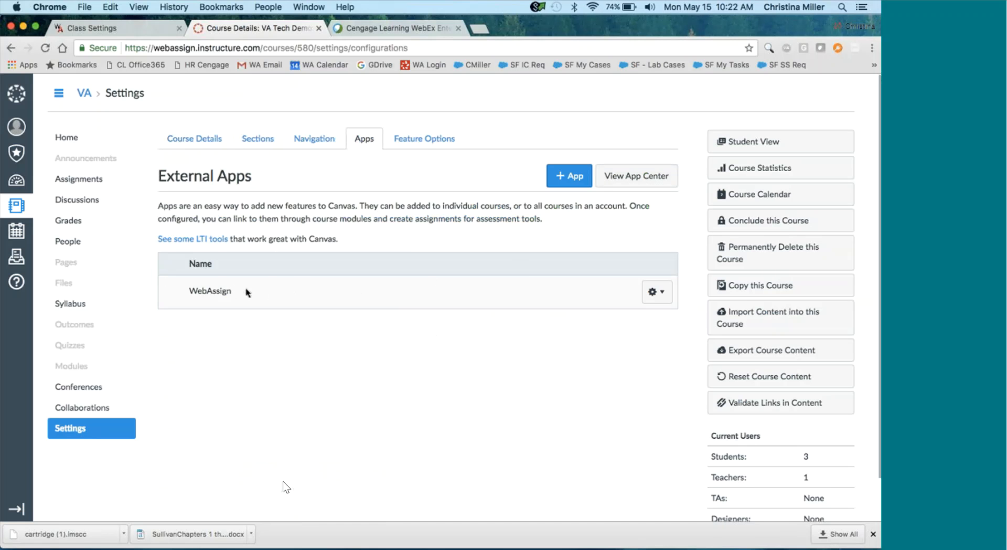
left_click(663, 294)
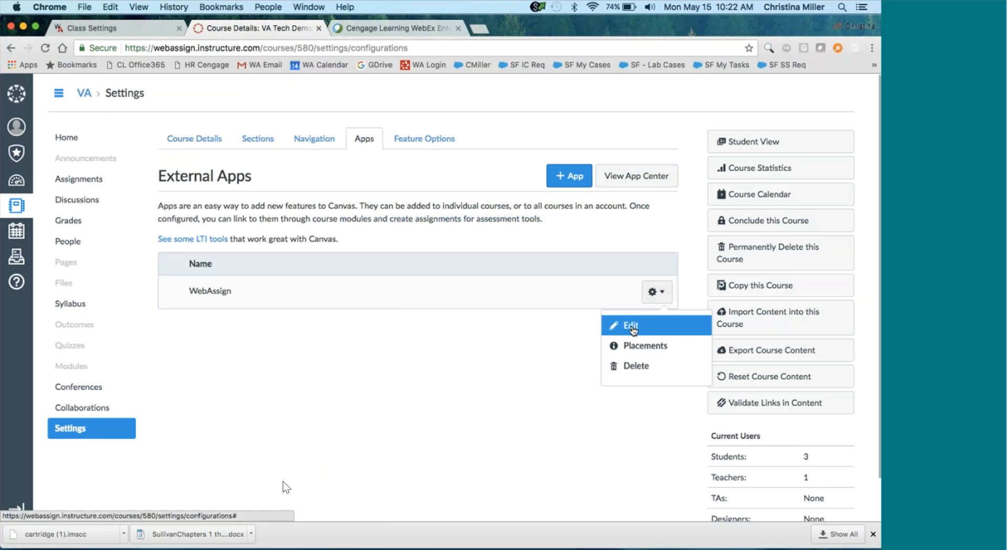
left_click(631, 326)
left_click_drag(270, 184, 235, 184)
left_click(475, 181)
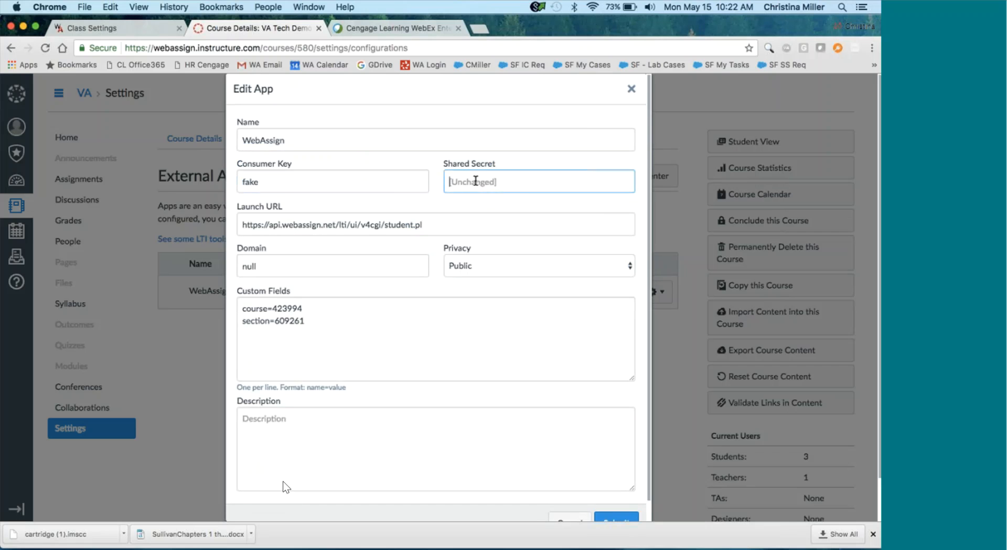
left_click(287, 184)
left_click(502, 185)
Step: Copy the consumer key from the WebAssign setup instructions and enter it as the Canvas app's Consumer Key, replacing the placeholder
left_click(117, 31)
scroll(368, 326, "down", 5)
scroll(368, 326, "down", 5)
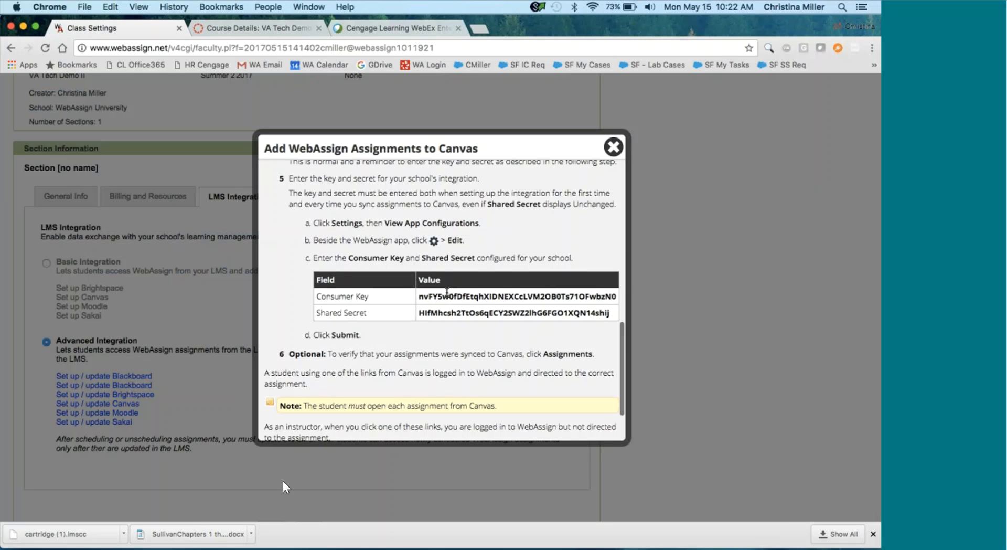
double_click(449, 297)
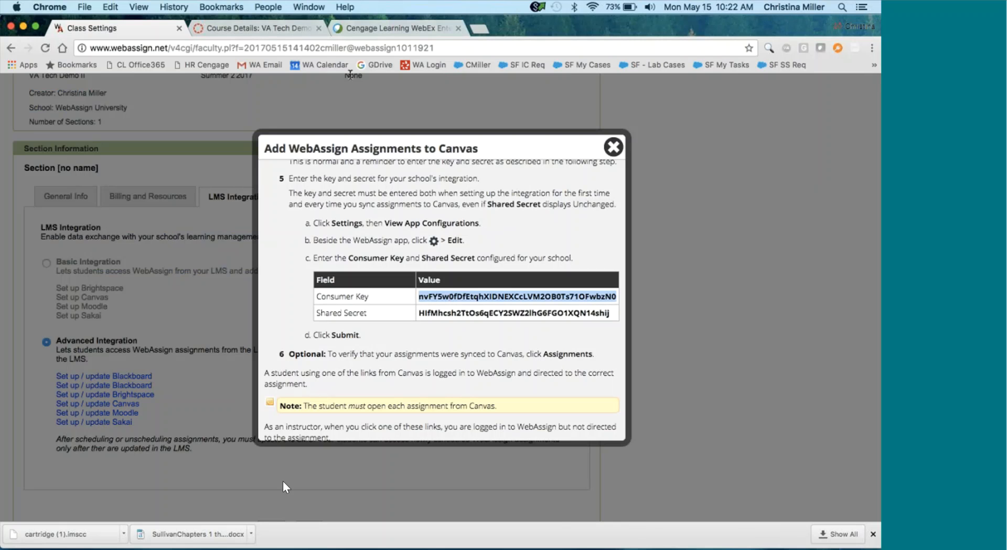
left_click(233, 29)
double_click(273, 179)
key("cmd+v")
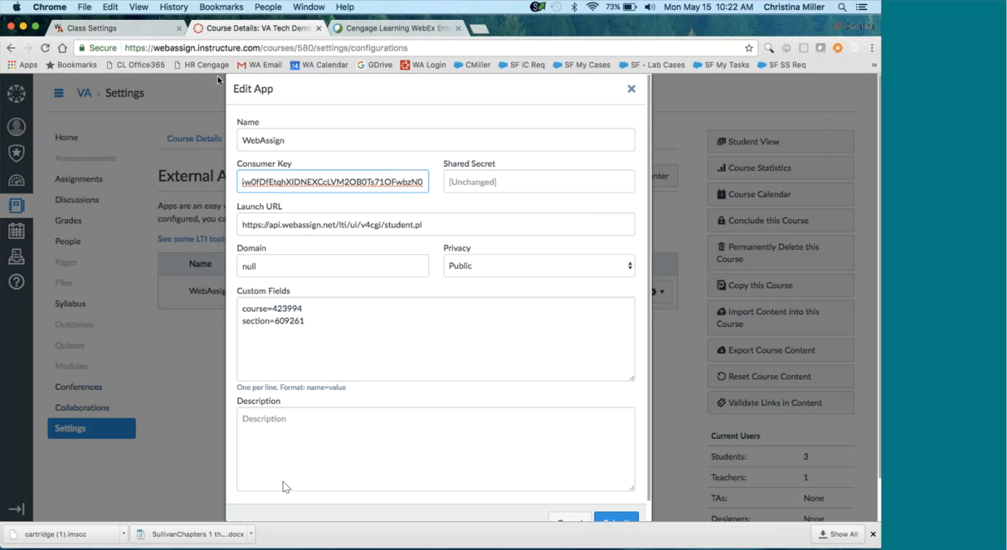
Step: Copy the shared secret from the WebAssign setup instructions and paste it into the Canvas app's Shared Secret field
left_click(146, 27)
double_click(484, 313)
key("cmd+c")
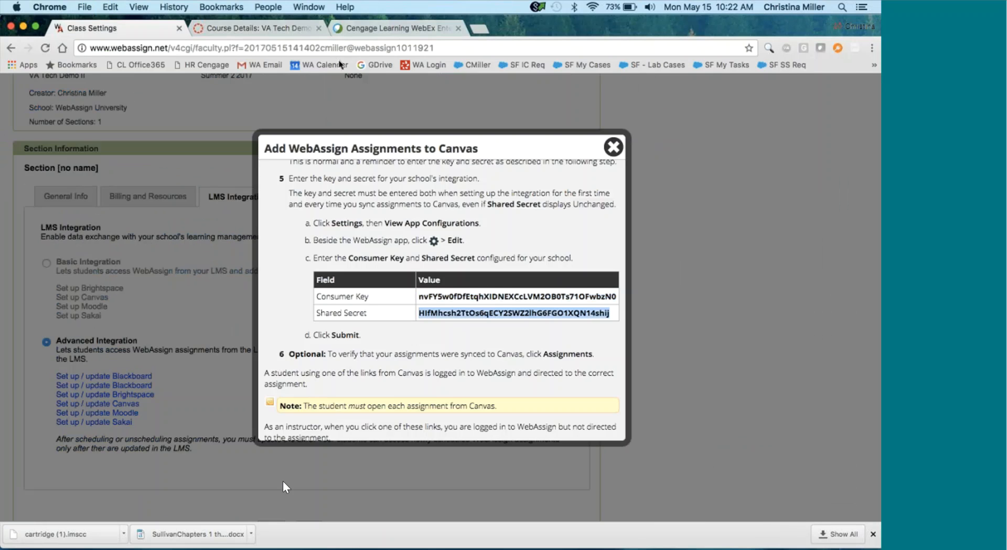
left_click(252, 28)
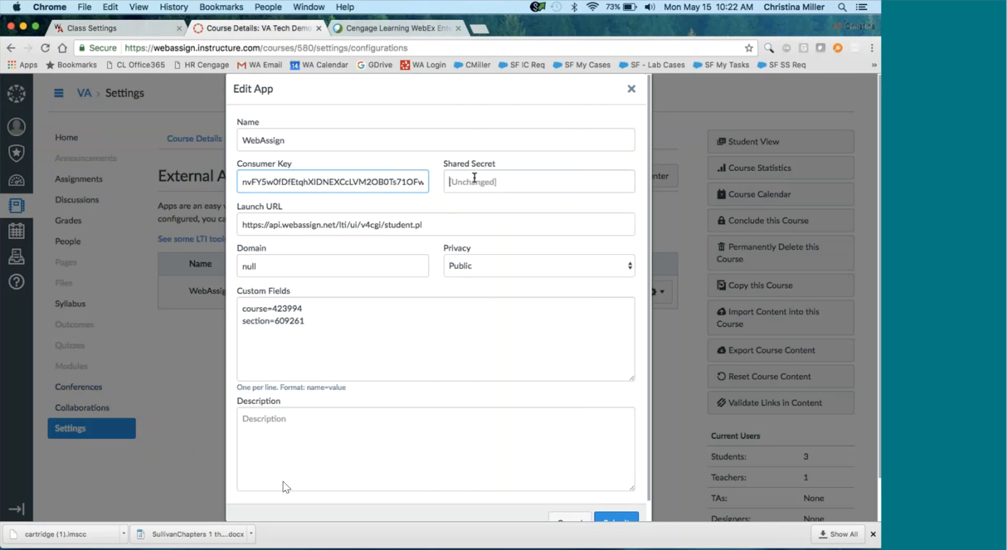
left_click(475, 179)
key("cmd+v")
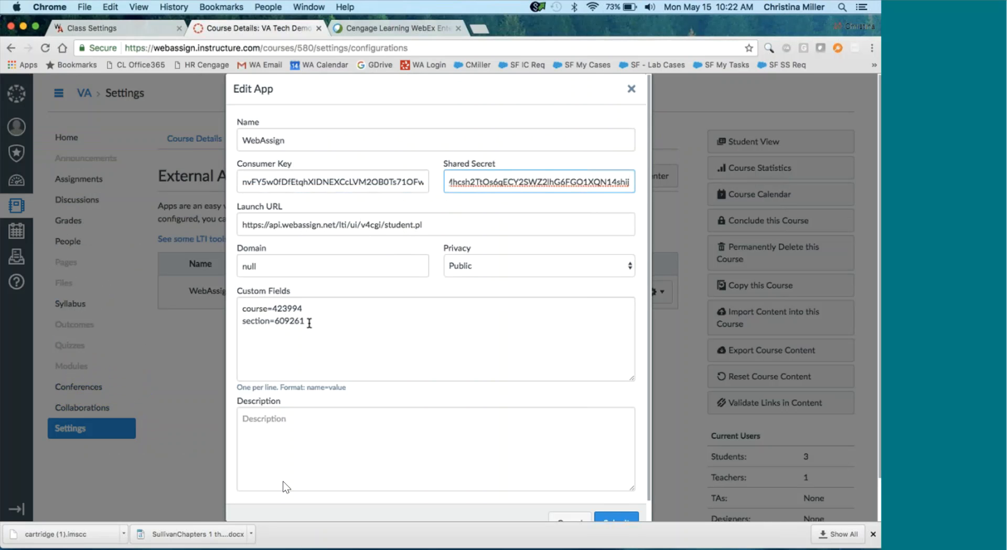
Step: Submit the edited WebAssign app configuration and open the course's Assignments page
left_click_drag(294, 142, 229, 137)
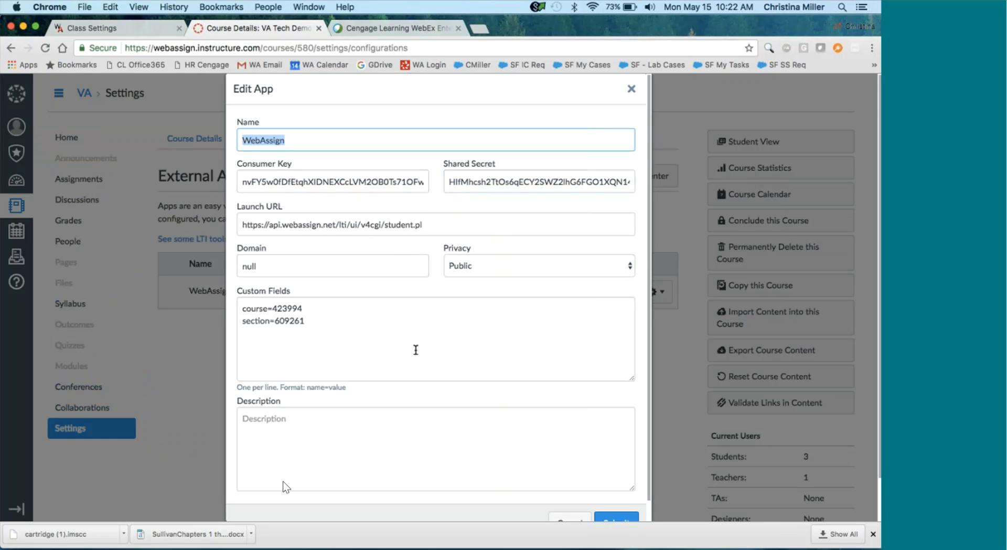
scroll(416, 350, "down", 2)
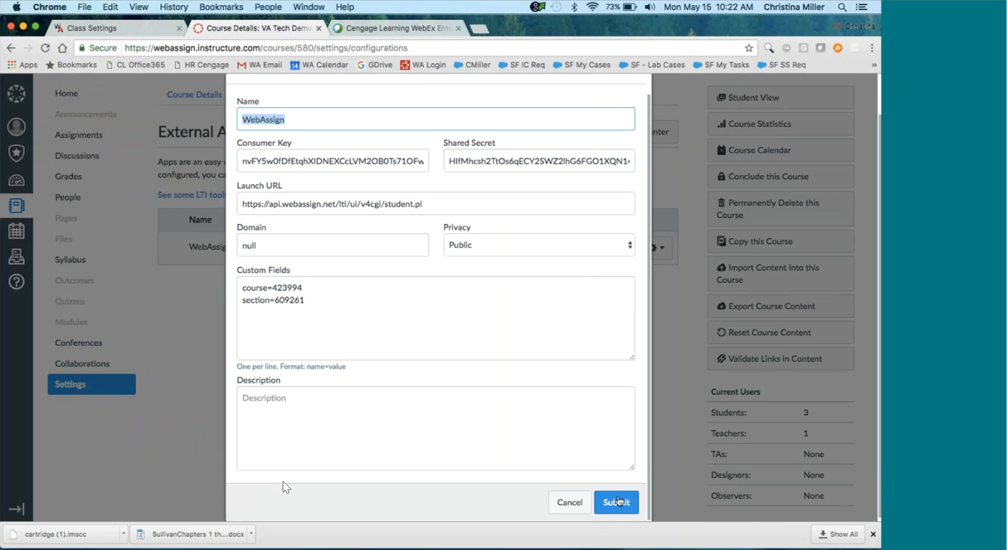
left_click(615, 504)
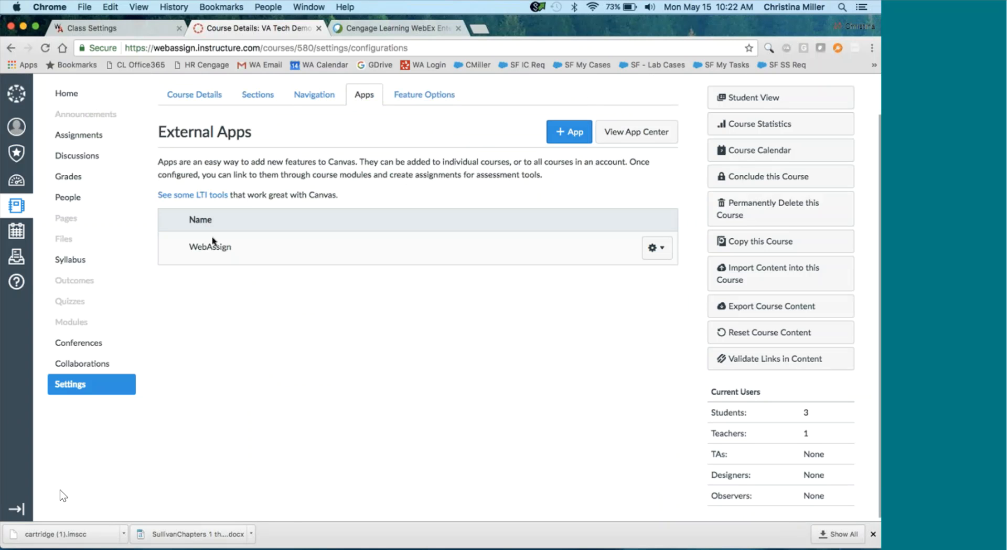
left_click(76, 137)
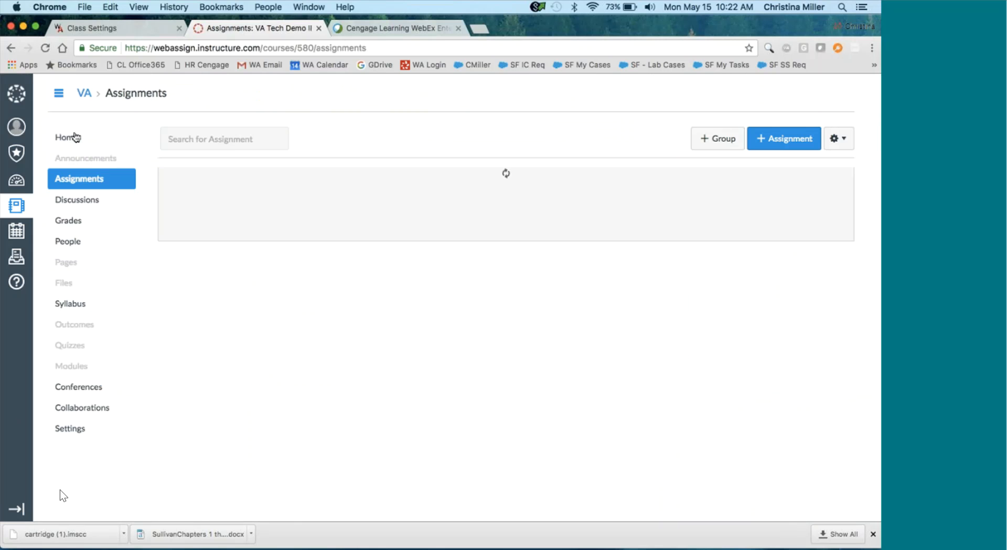